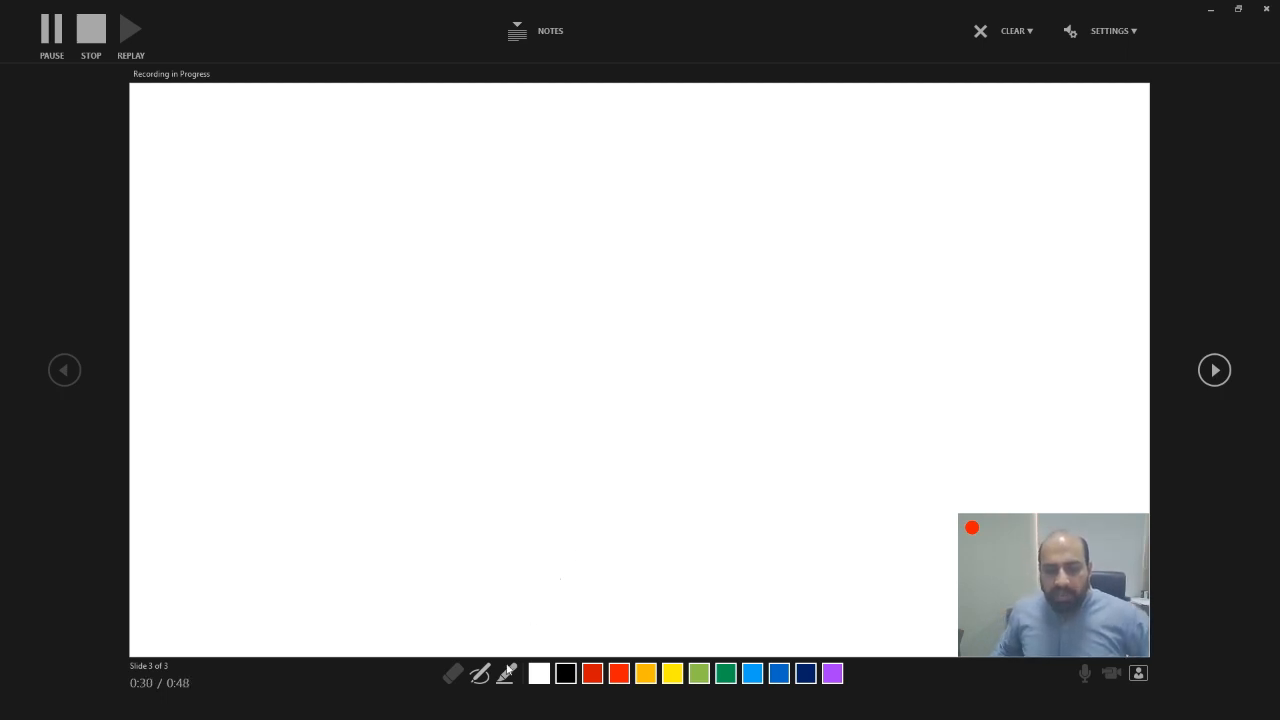
Handwrite the word "Good" on the blank third slide with the black pen
left_click(479, 675)
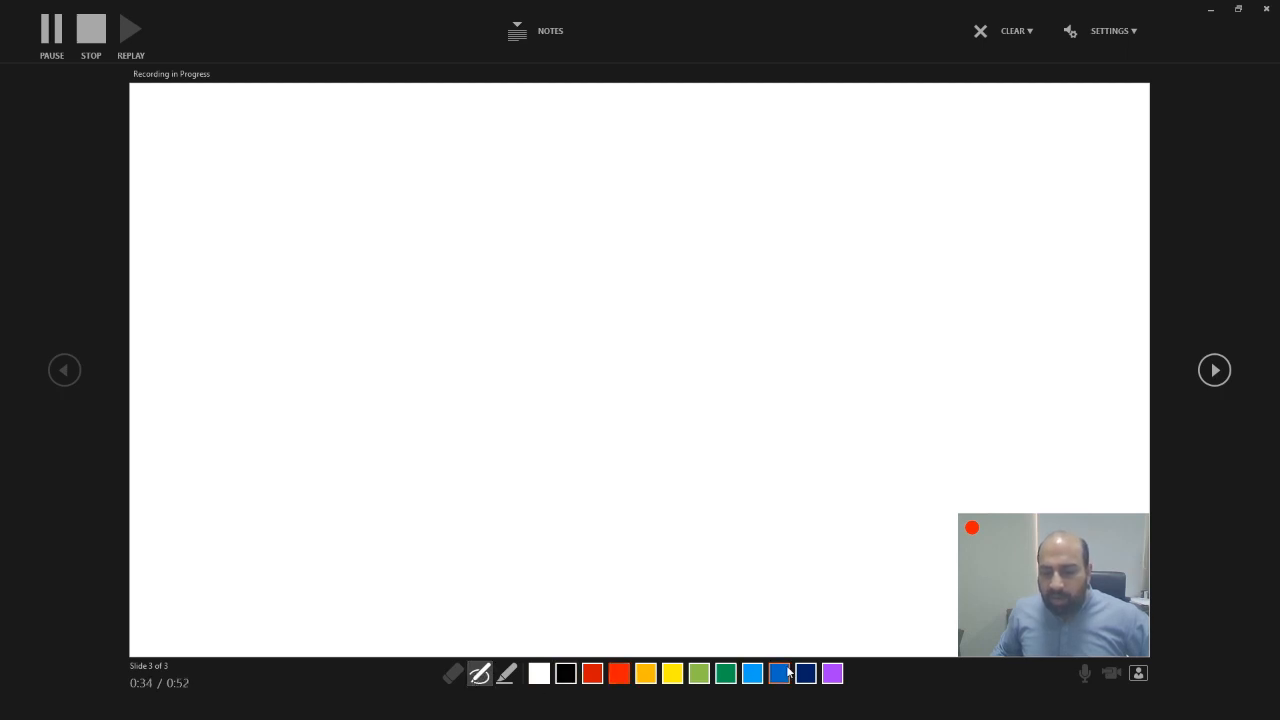
left_click(566, 675)
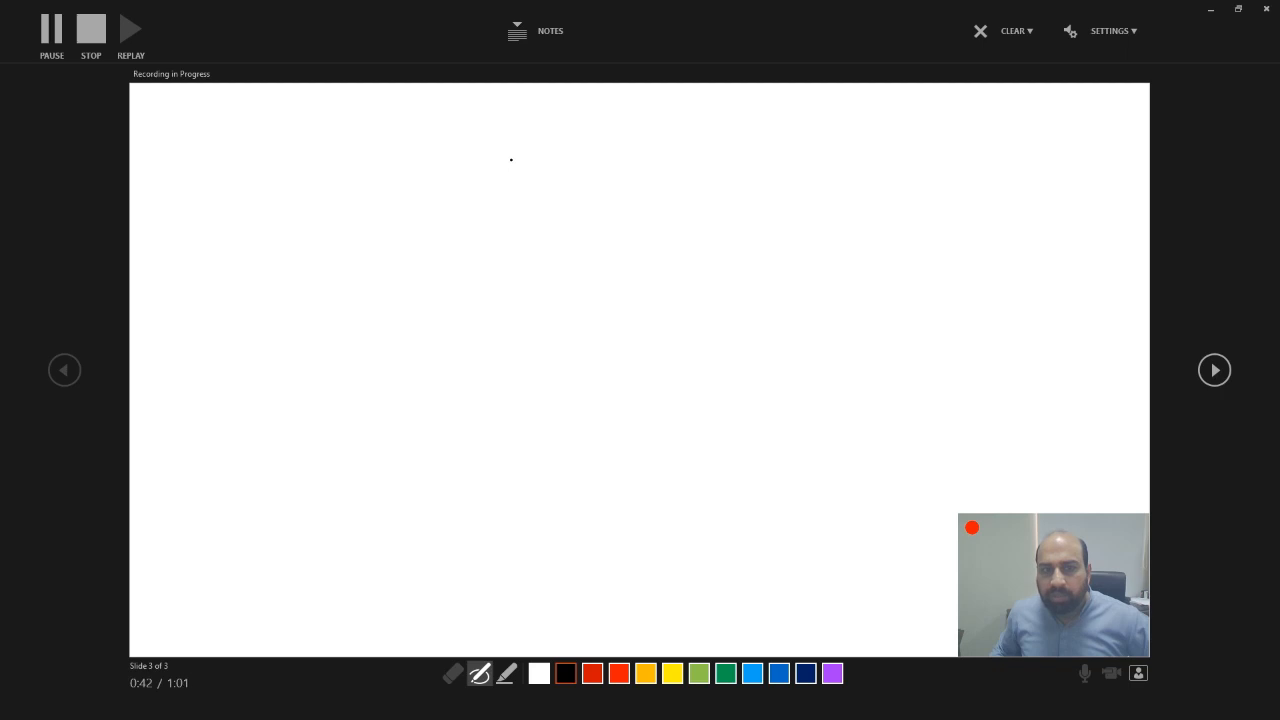
mouse_move(511, 159)
left_mouse_down()
mouse_move(503, 210)
mouse_move(512, 188)
mouse_move(557, 240)
left_mouse_up()
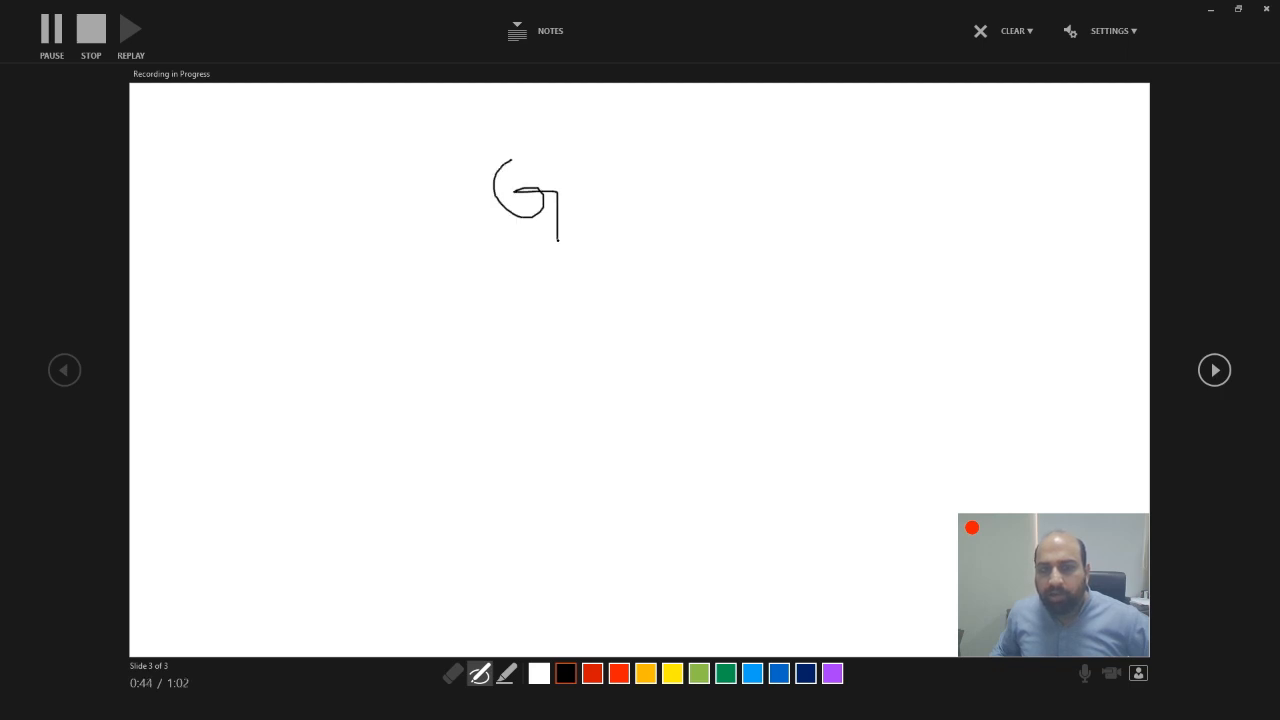
left_click(574, 218)
mouse_move(574, 182)
left_mouse_down()
mouse_move(590, 214)
mouse_move(646, 165)
mouse_move(670, 238)
left_mouse_up()
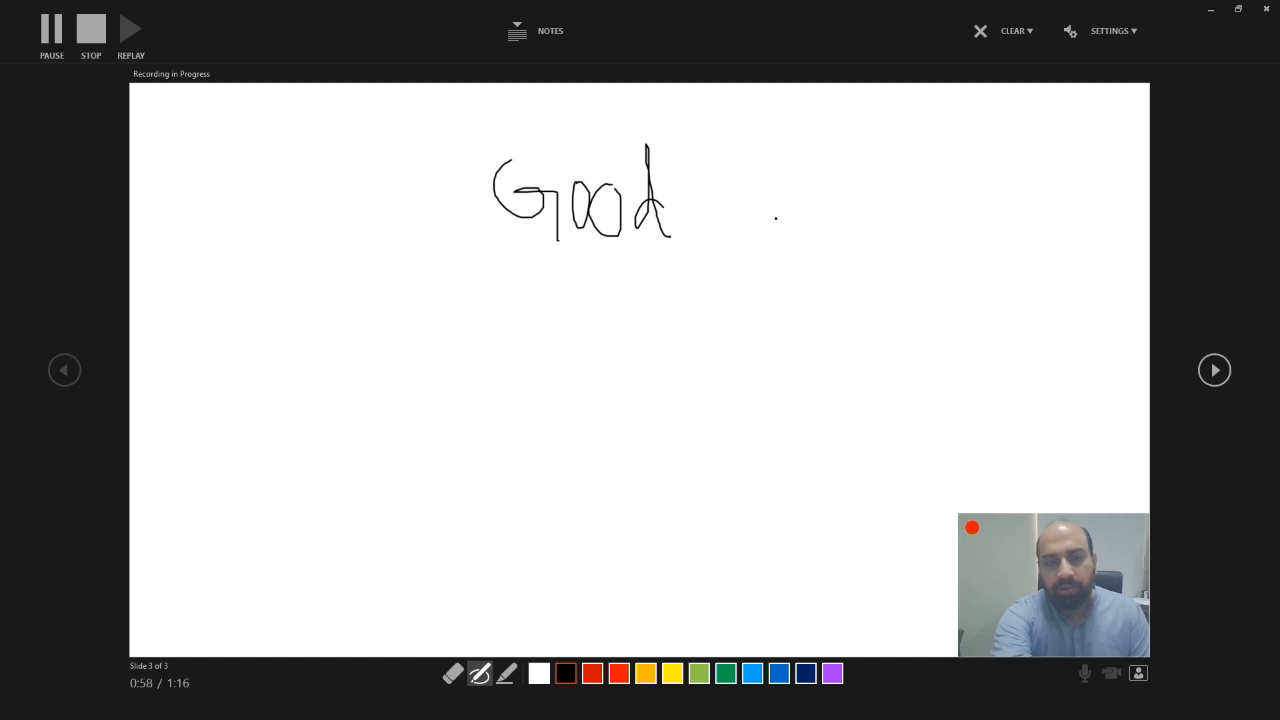
Handwrite "Good" twice more, once on each side of the first handwritten word on the slide
mouse_move(275, 178)
left_mouse_down()
mouse_move(258, 214)
mouse_move(310, 212)
mouse_move(345, 273)
left_mouse_up()
left_click_drag(360, 185, 380, 205)
left_click_drag(350, 206, 365, 197)
mouse_move(408, 157)
left_mouse_down()
mouse_move(412, 194)
mouse_move(397, 192)
left_mouse_up()
mouse_move(446, 139)
left_mouse_down()
mouse_move(455, 173)
mouse_move(436, 121)
left_mouse_up()
left_click_drag(450, 168, 495, 142)
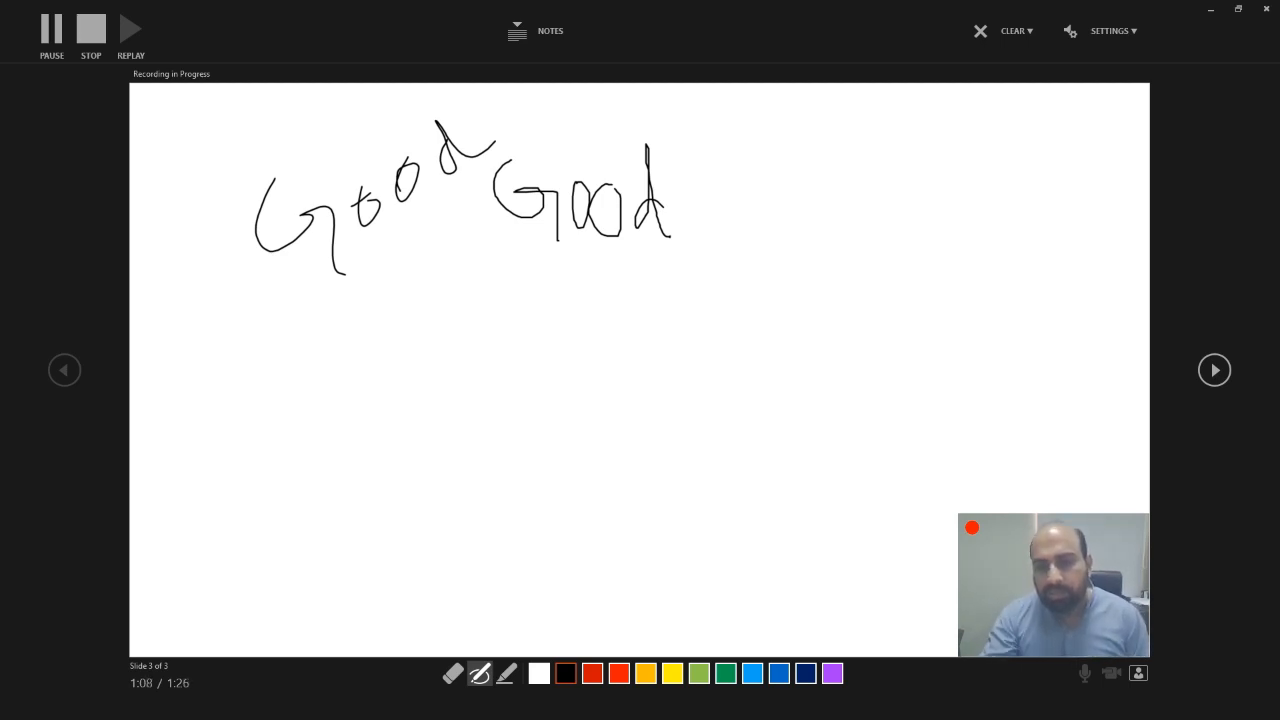
left_click_drag(828, 104, 860, 234)
mouse_move(870, 188)
left_mouse_down()
mouse_move(878, 168)
mouse_move(962, 152)
mouse_move(960, 106)
mouse_move(996, 154)
left_mouse_up()
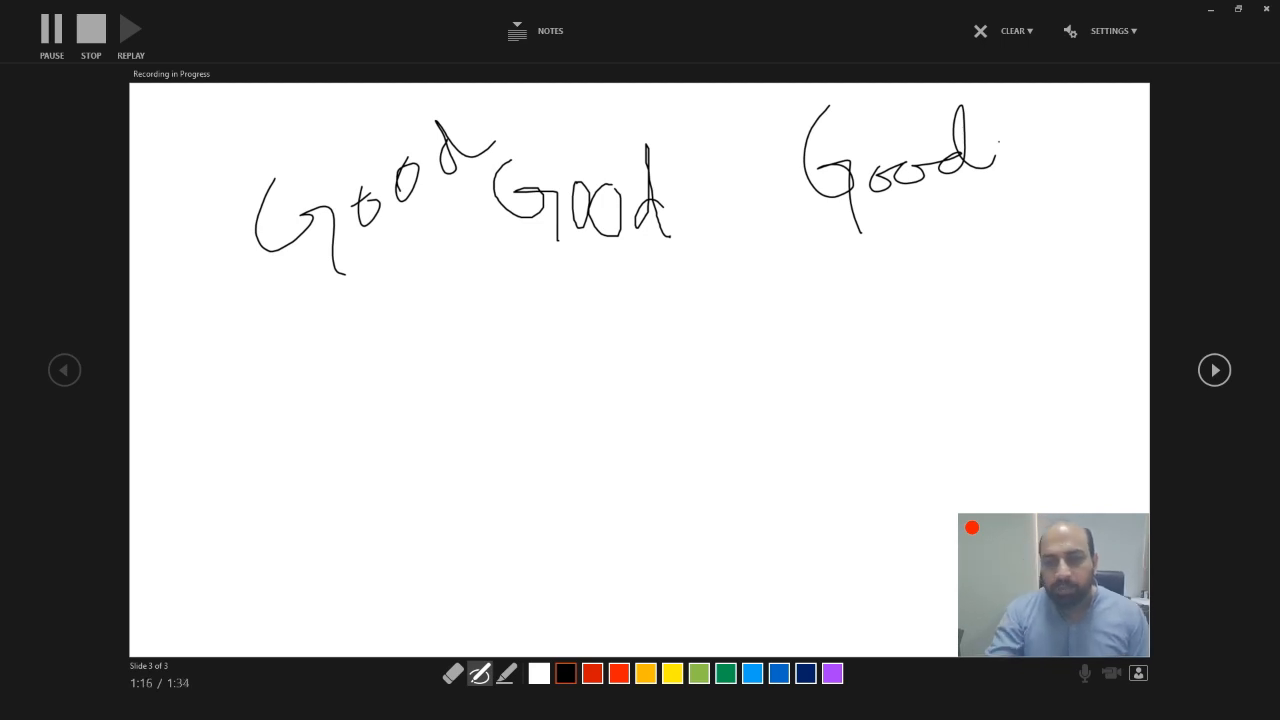
Draw a pair of crossing axes below the words and sketch one full sine wave period on them
left_click_drag(485, 286, 522, 532)
left_click_drag(380, 445, 833, 425)
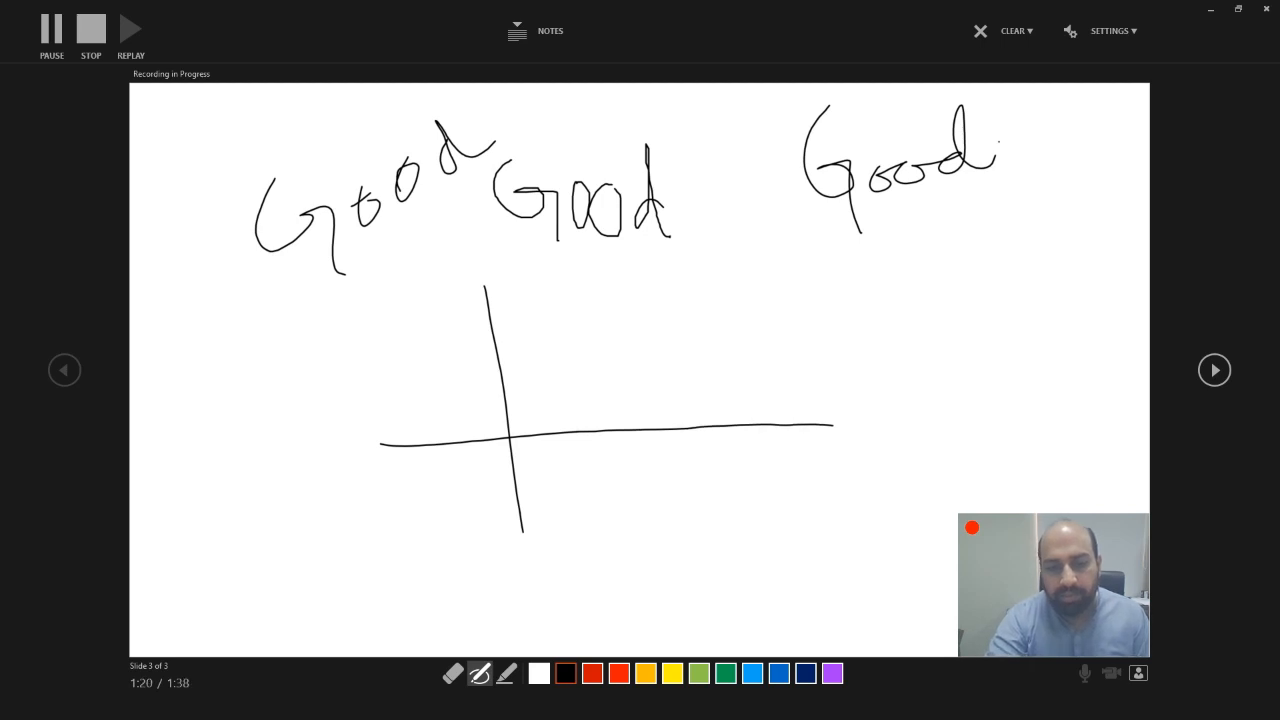
mouse_move(506, 442)
left_mouse_down()
mouse_move(560, 338)
mouse_move(642, 490)
mouse_move(754, 464)
mouse_move(765, 408)
left_mouse_up()
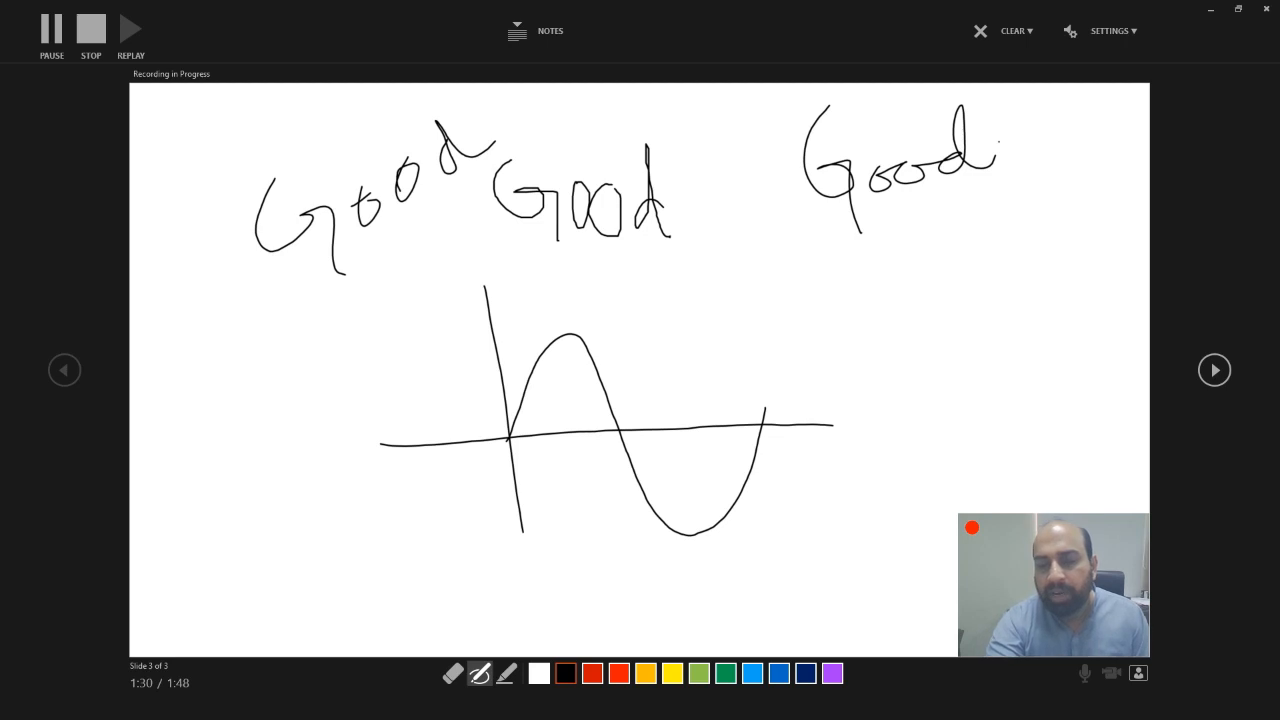
Handwrite the expression ax²+bx+c beside the sine graph, below the third "Good"
mouse_move(806, 304)
left_mouse_down()
mouse_move(776, 318)
mouse_move(812, 340)
mouse_move(866, 334)
mouse_move(836, 340)
left_mouse_up()
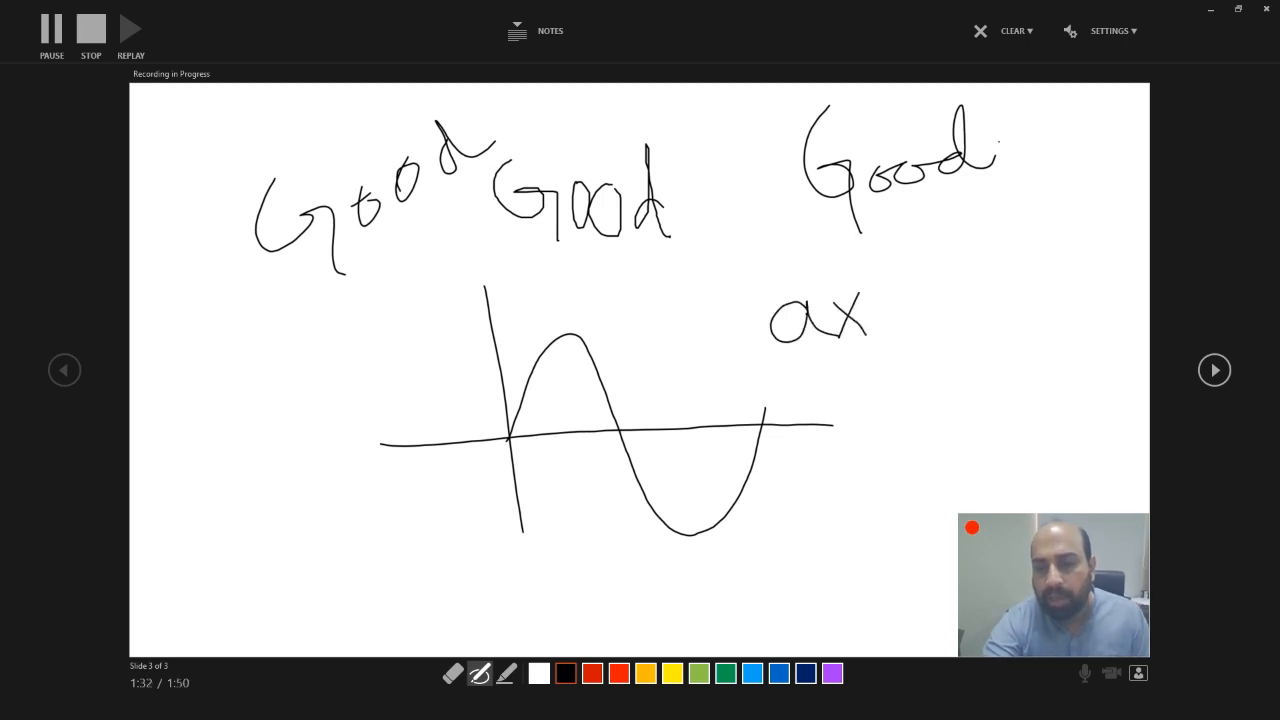
mouse_move(864, 264)
left_mouse_down()
mouse_move(868, 282)
mouse_move(903, 284)
left_mouse_up()
left_click_drag(898, 330, 933, 323)
left_click_drag(918, 306, 922, 338)
mouse_move(940, 280)
left_mouse_down()
mouse_move(956, 322)
mouse_move(1020, 320)
mouse_move(992, 322)
mouse_move(1058, 302)
left_mouse_up()
mouse_move(1048, 286)
left_mouse_down()
mouse_move(1052, 314)
mouse_move(1114, 306)
left_mouse_up()
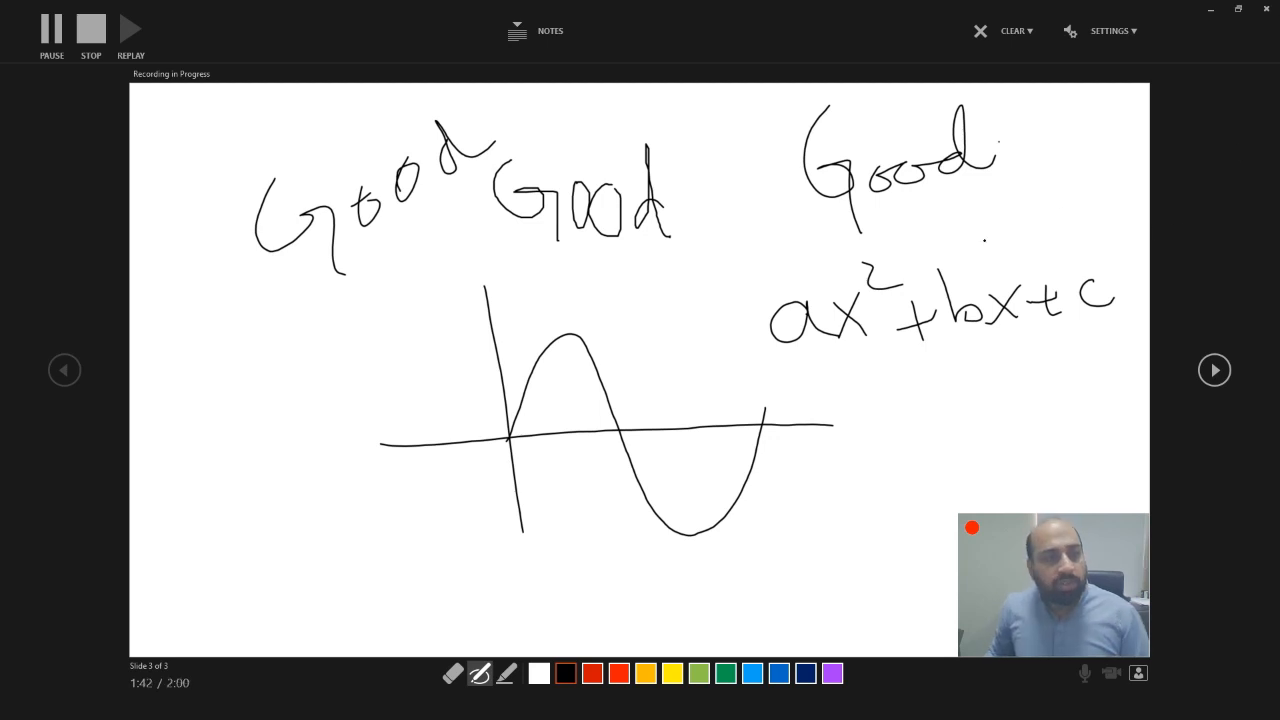
Stop the slide recording and exit the slide show back to the presentation editor
left_click(88, 40)
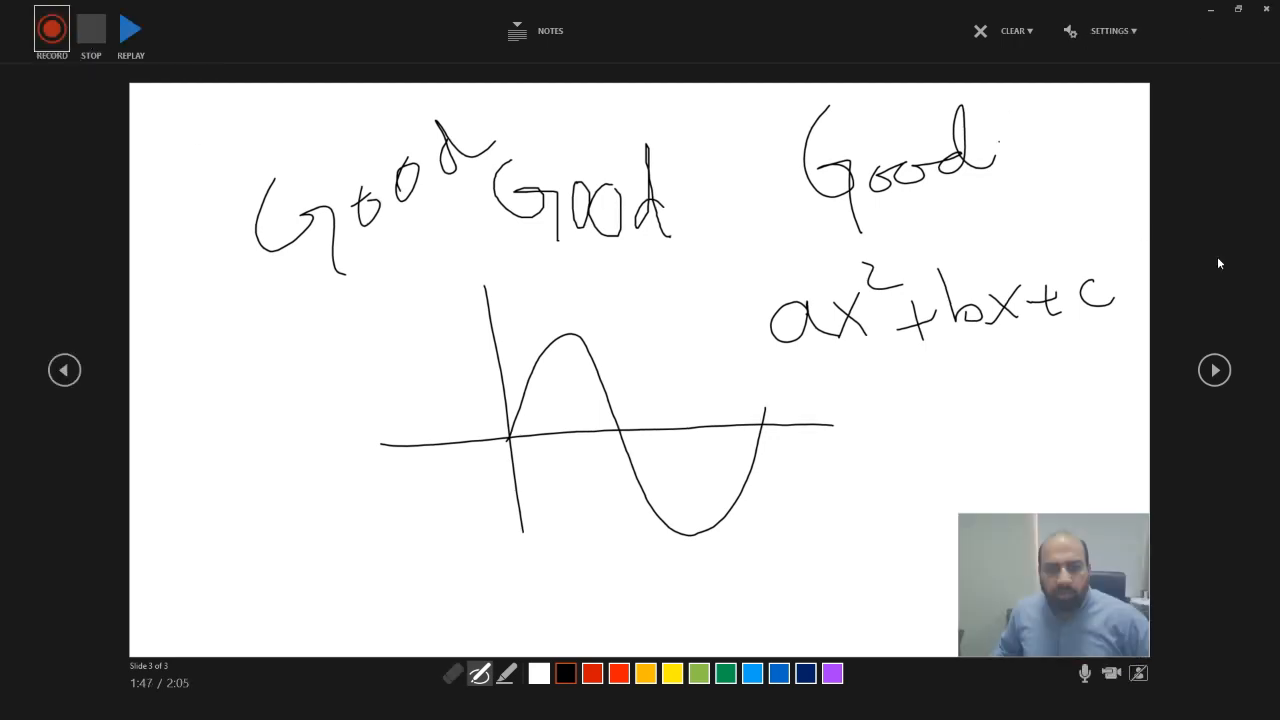
left_click(1214, 370)
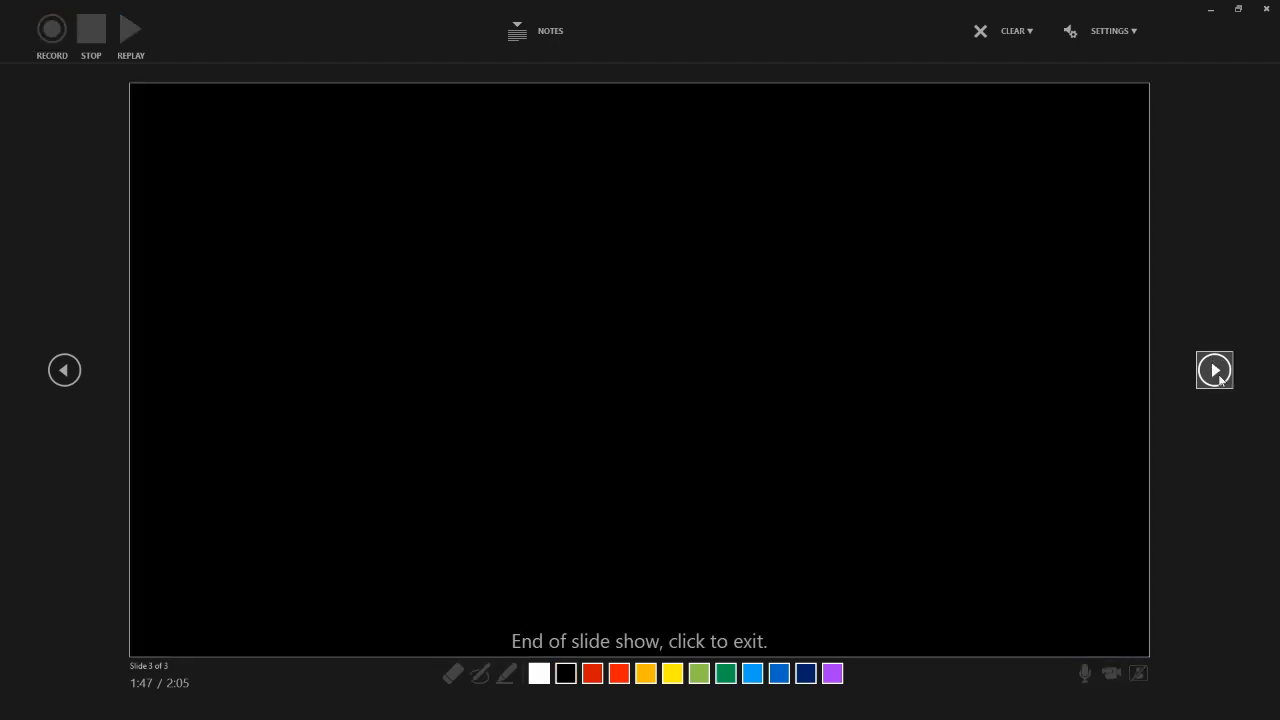
left_click(1214, 369)
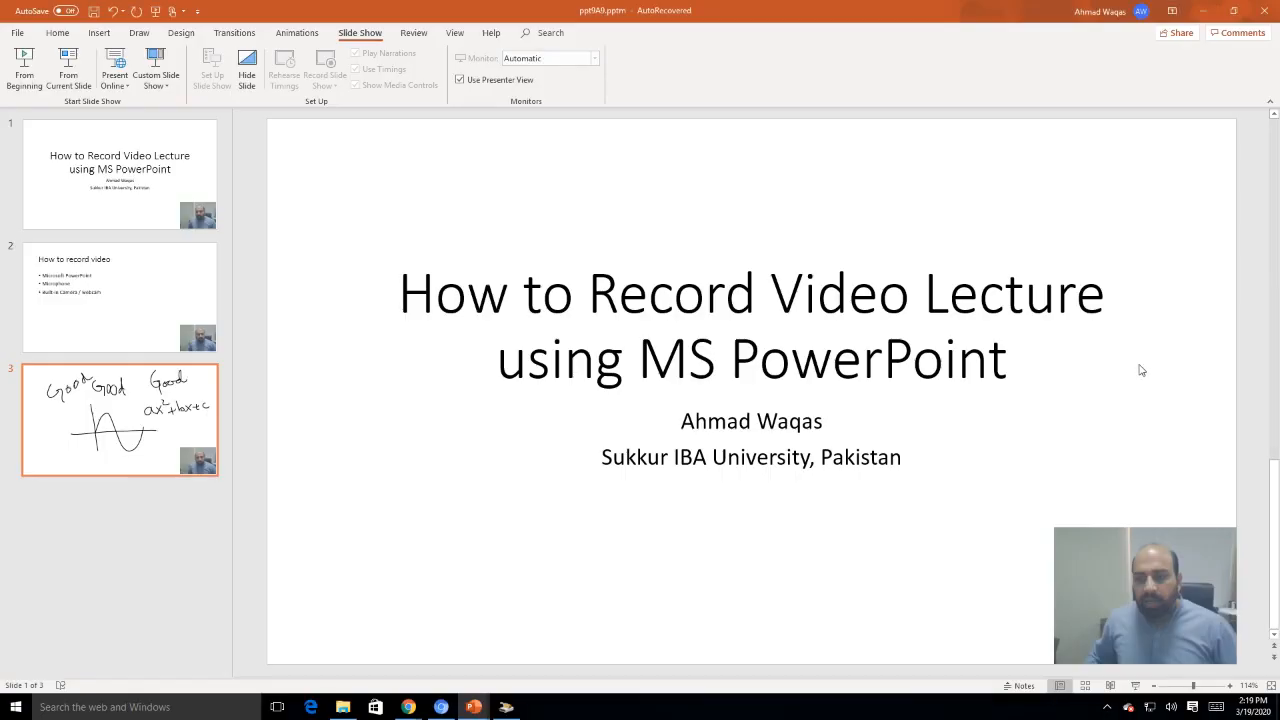
Review slides 1 to 3 and the webcam video embedded in the first slide
left_click(138, 198)
left_click(170, 345)
left_click(187, 408)
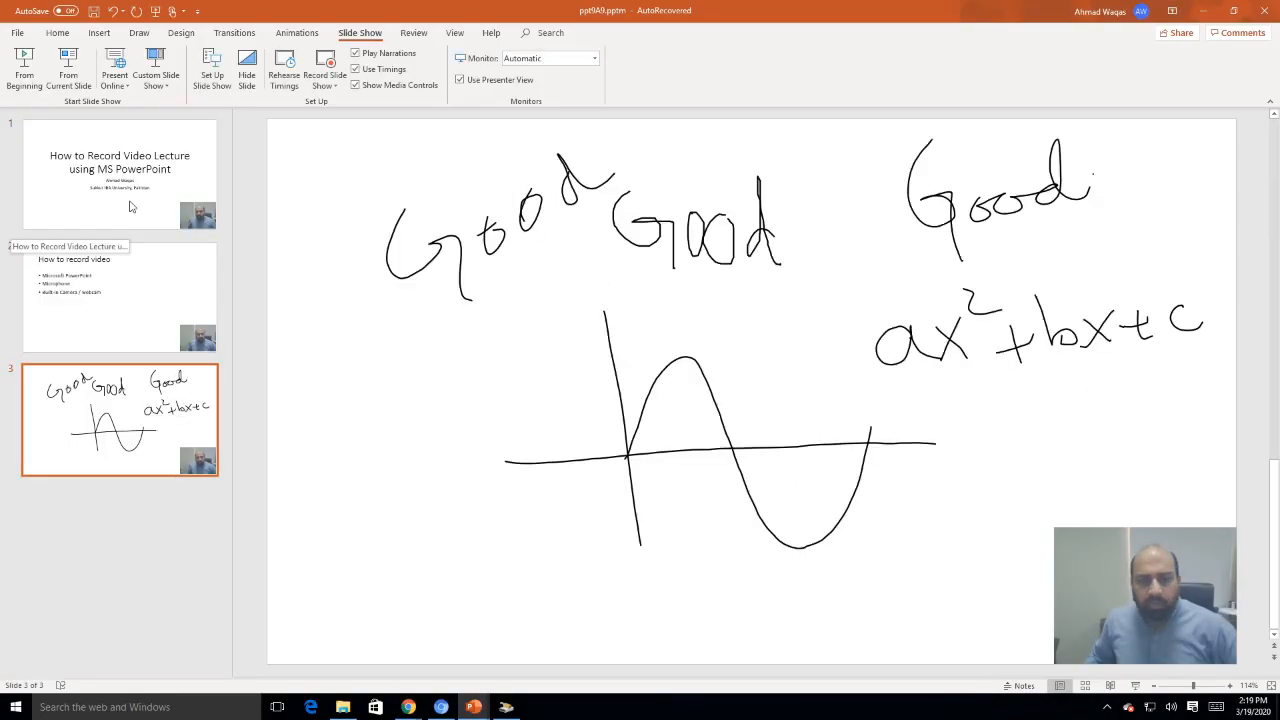
left_click(133, 210)
left_click(1183, 587)
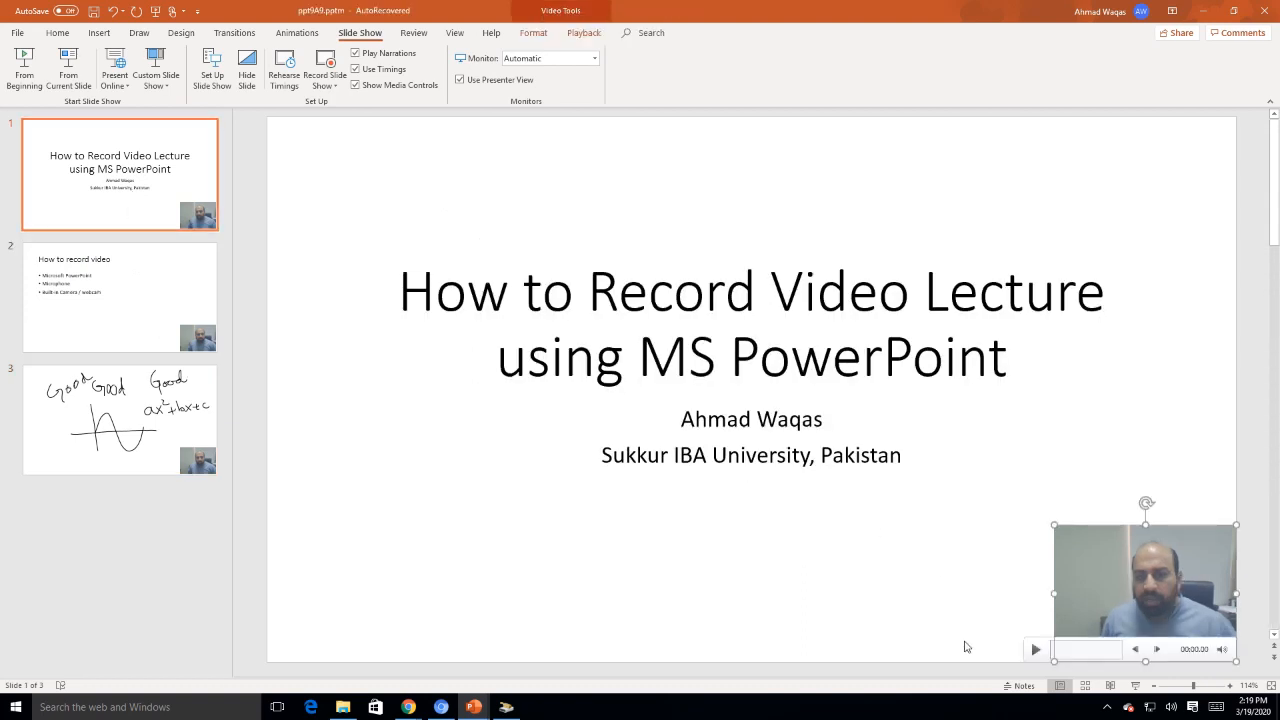
left_click(138, 310)
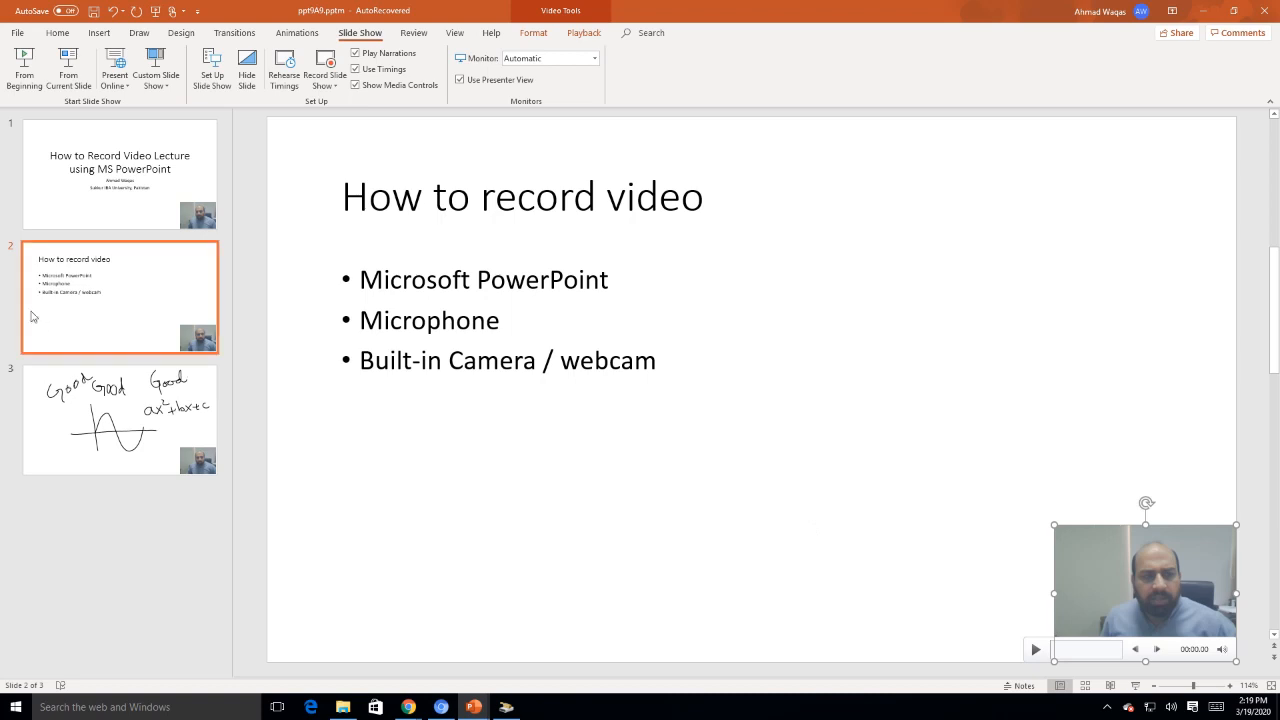
left_click(168, 441)
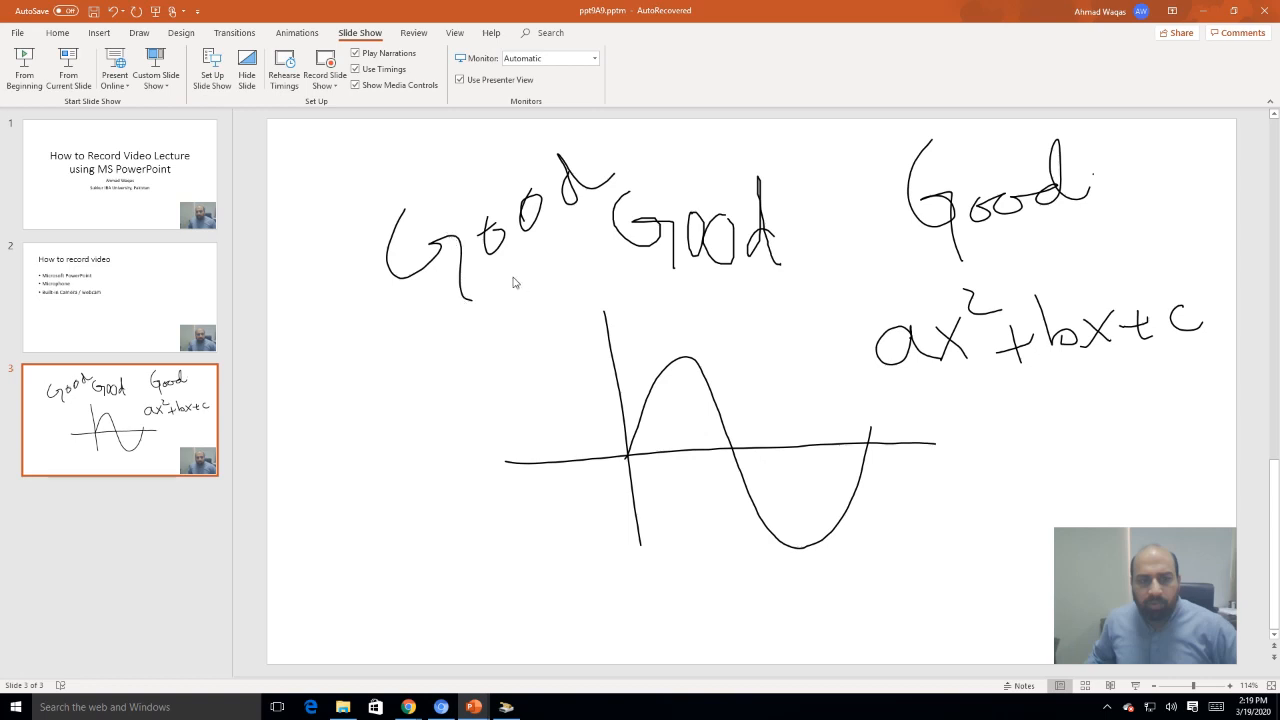
Open the export options for creating a video from the presentation
left_click(18, 33)
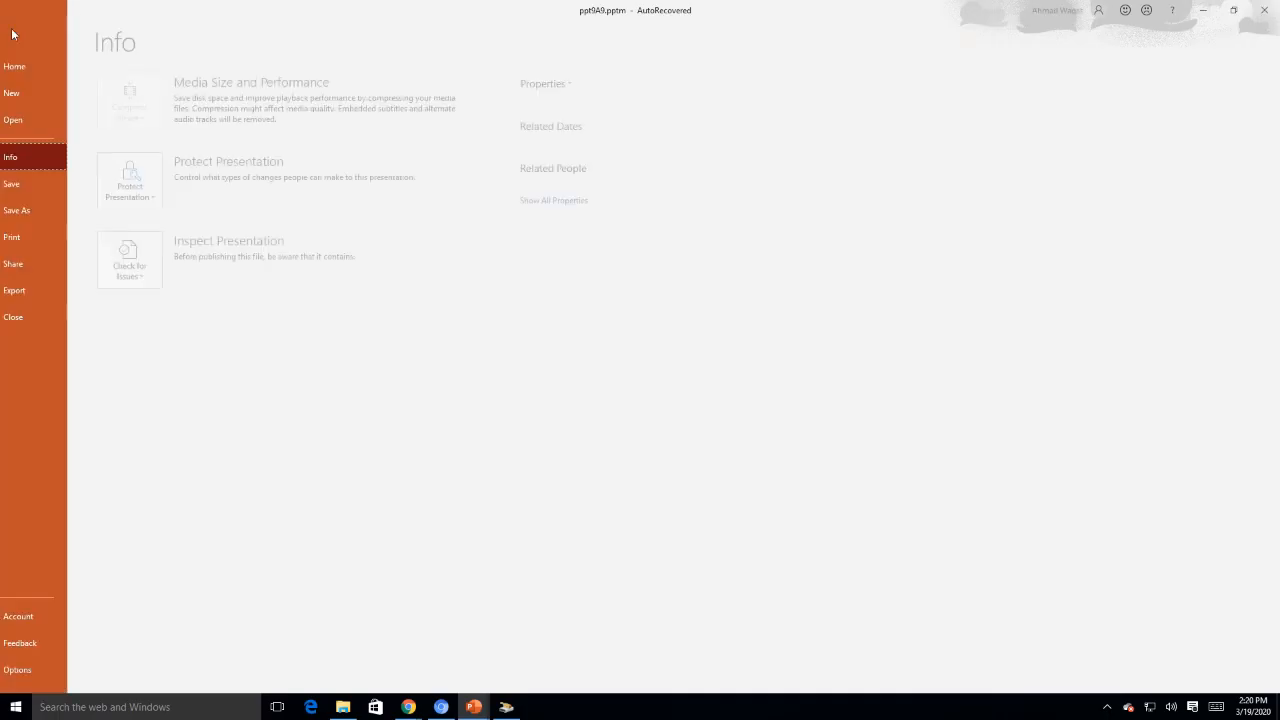
left_click(13, 35)
left_click(24, 36)
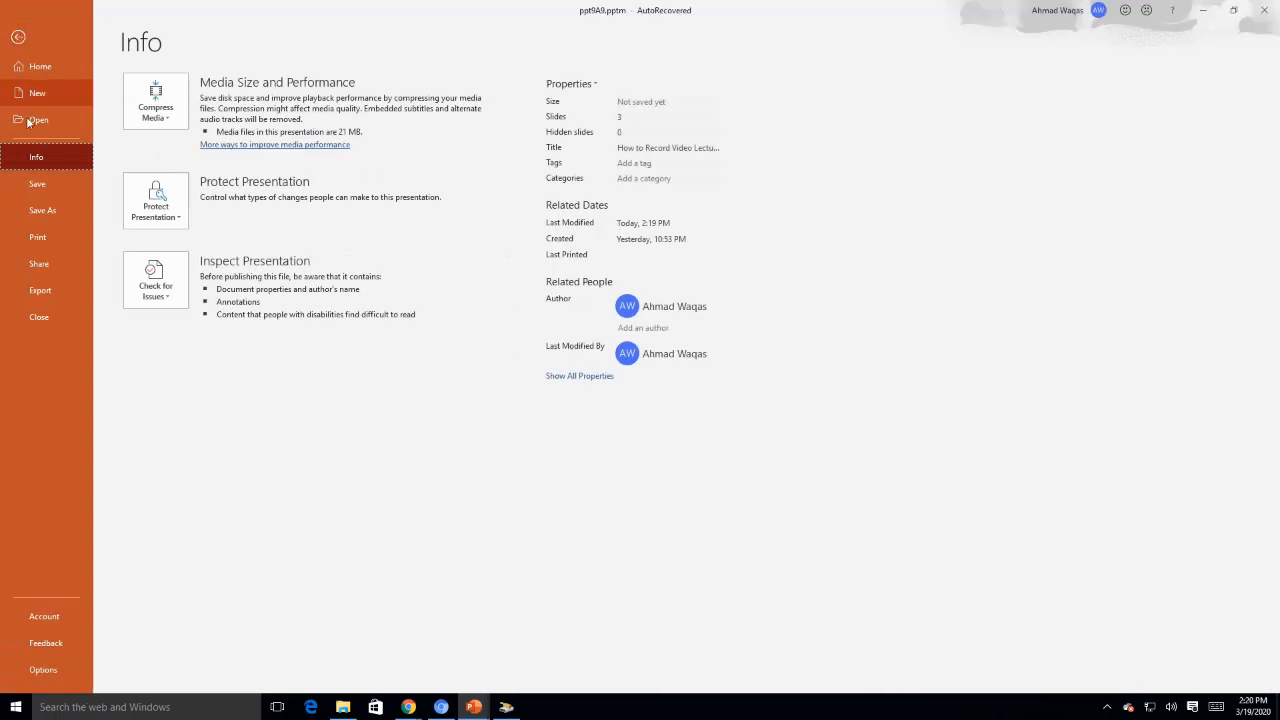
left_click(54, 291)
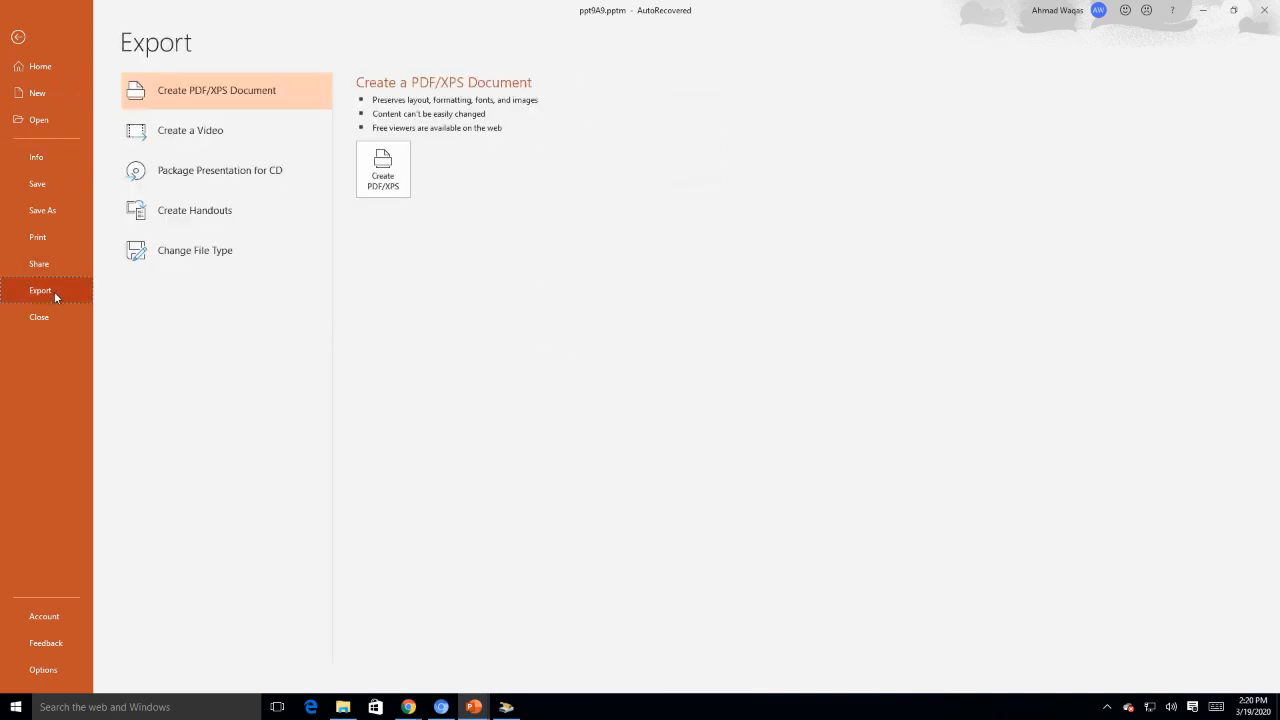
left_click(234, 138)
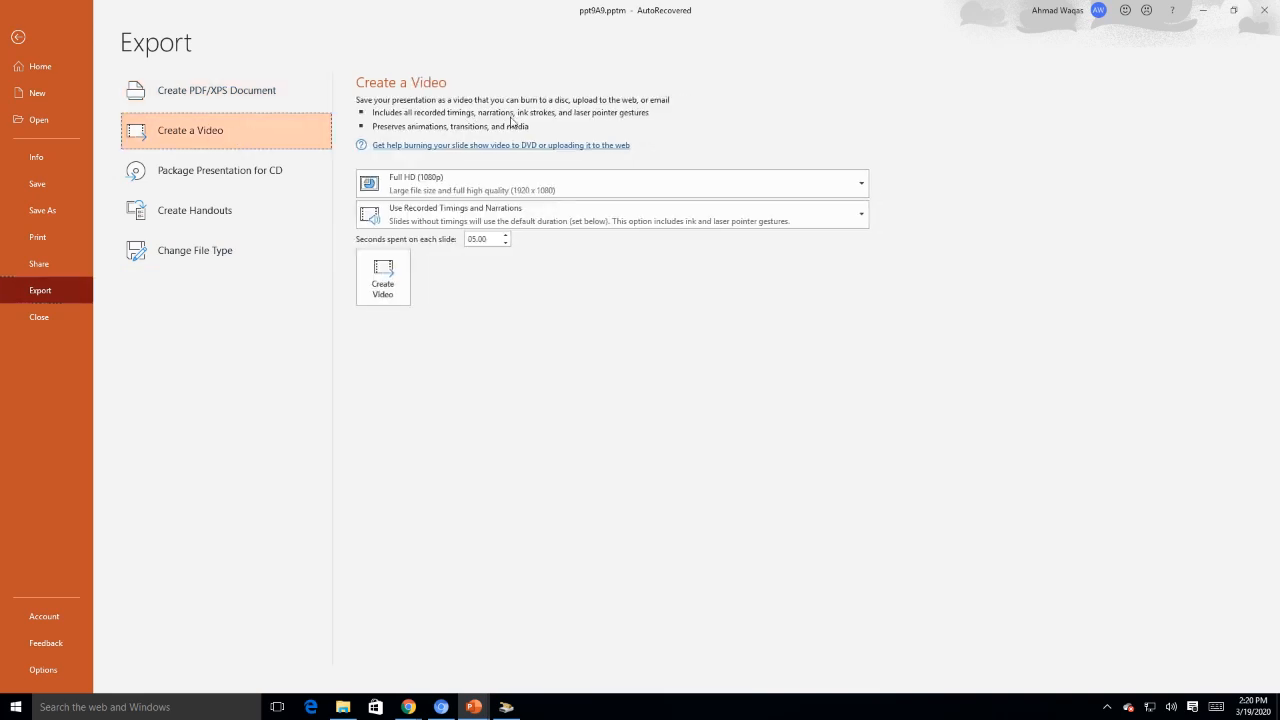
Set the export video quality to HD (720p) and choose Use Recorded Timings and Narrations
left_click(556, 189)
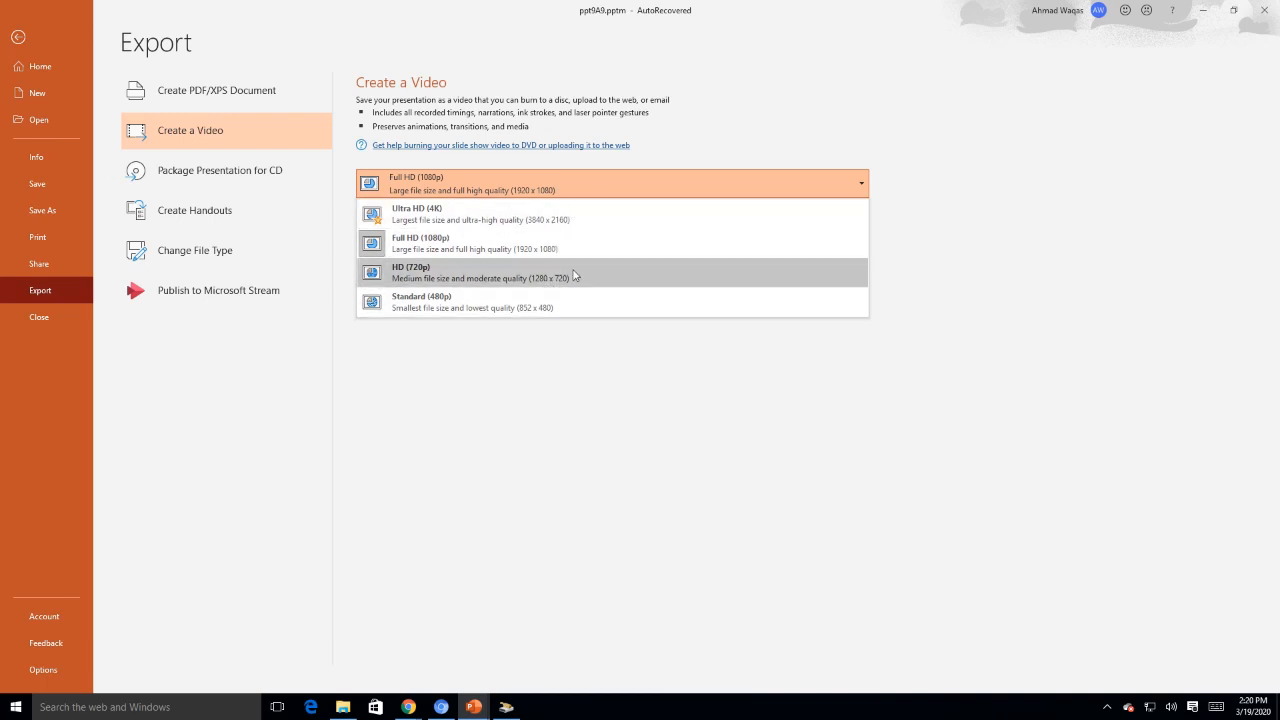
left_click(518, 278)
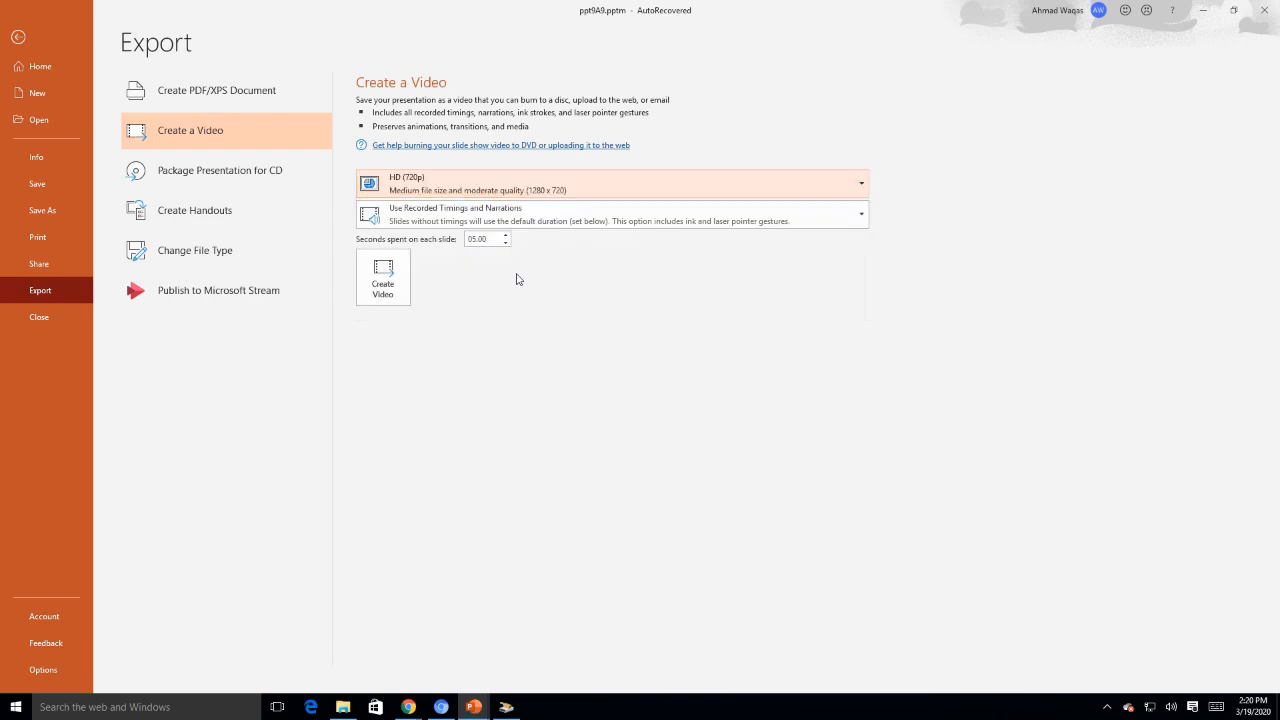
left_click(531, 219)
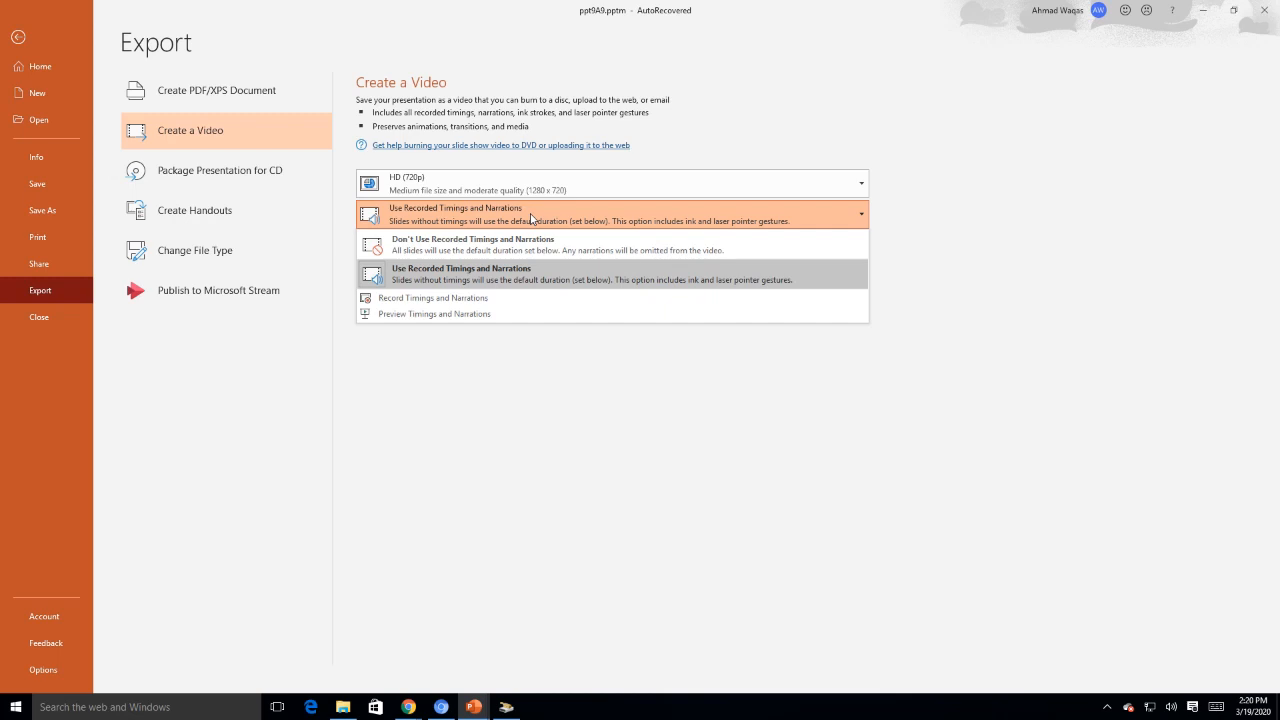
left_click(547, 280)
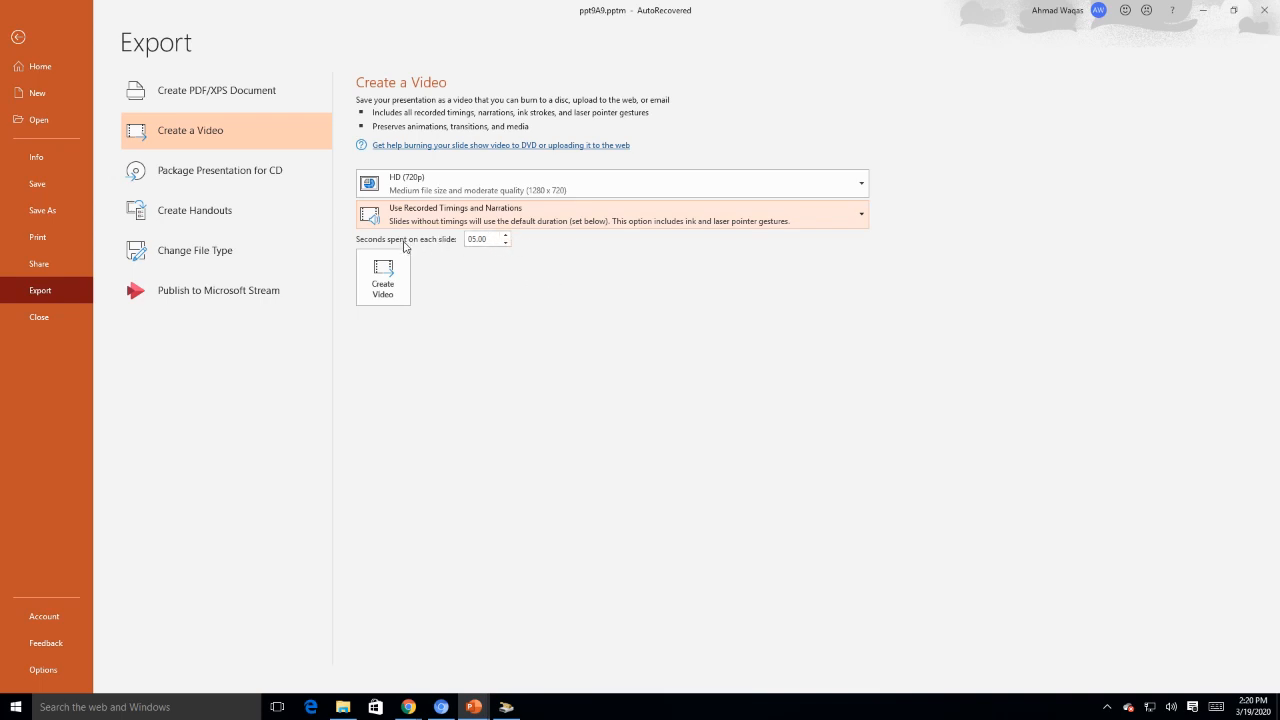
Edit the seconds spent on each slide for the video export
double_click(470, 241)
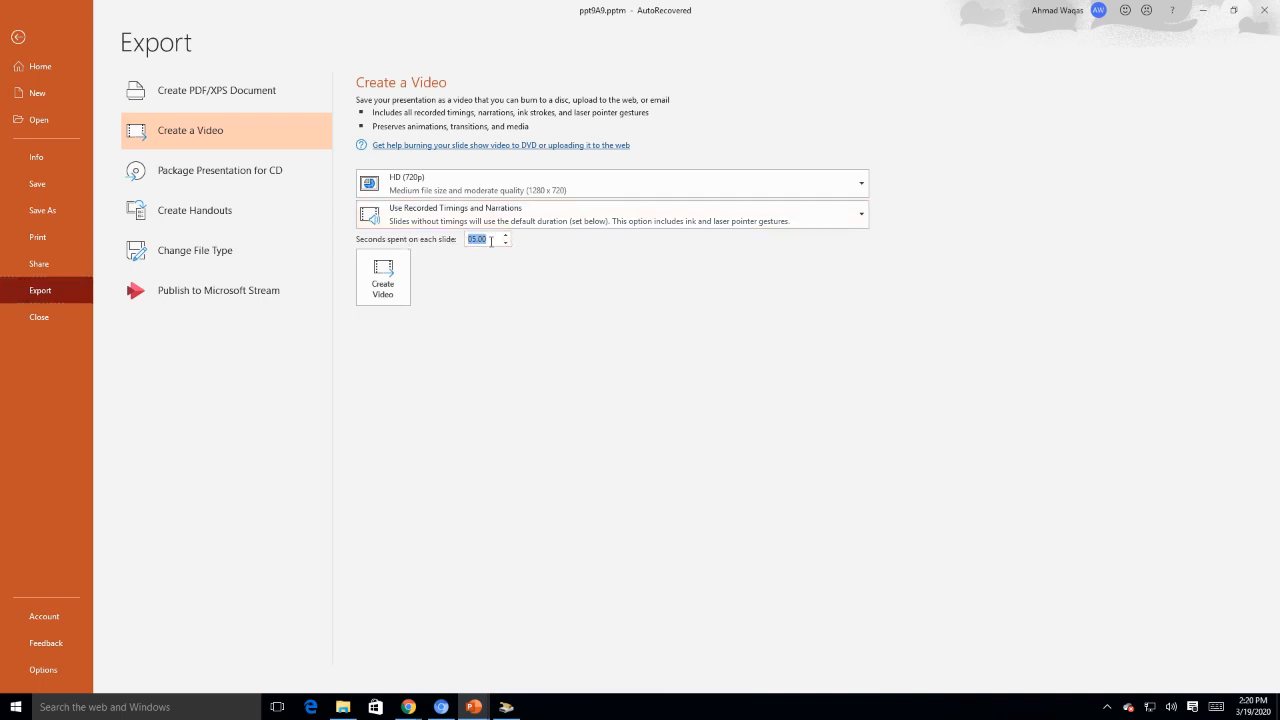
left_click(504, 236)
left_click(504, 236)
left_click(477, 240)
key("BackSpace")
key("BackSpace")
Create the video and save it to Documents as an MPEG-4 file named "How to Record Video Lecture using MS PowerPoint"
left_click(378, 292)
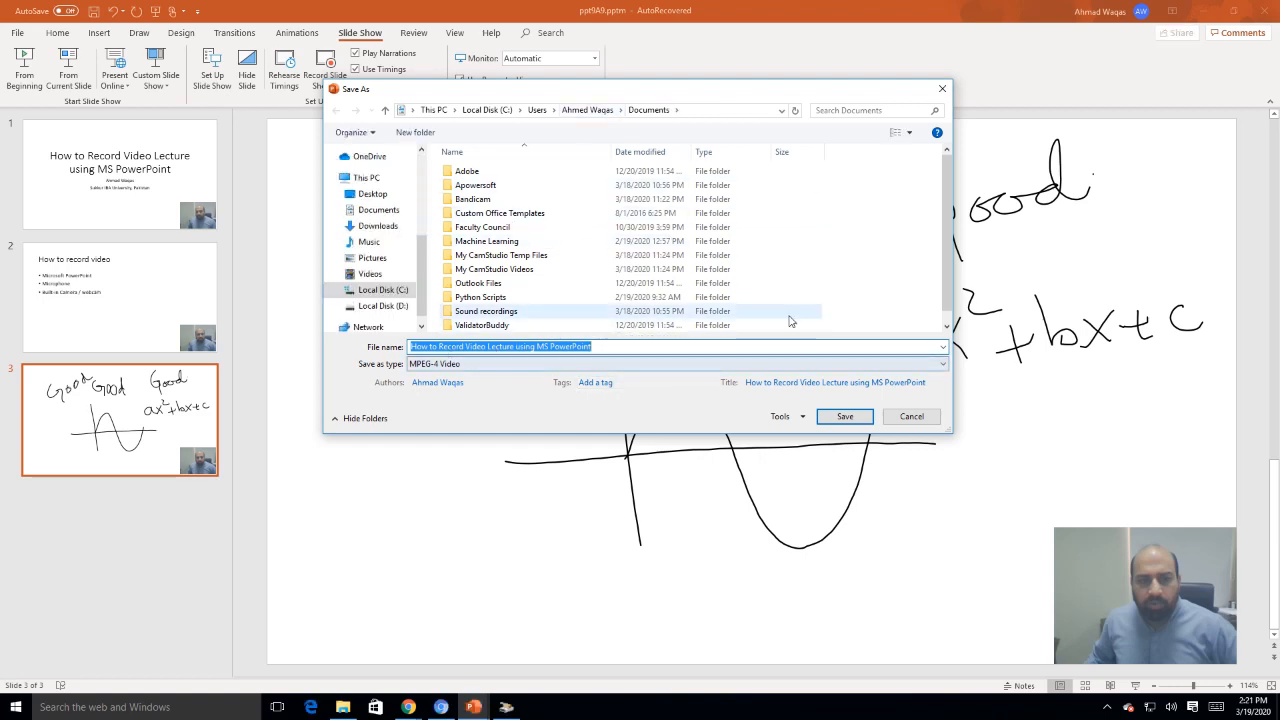
left_click(534, 365)
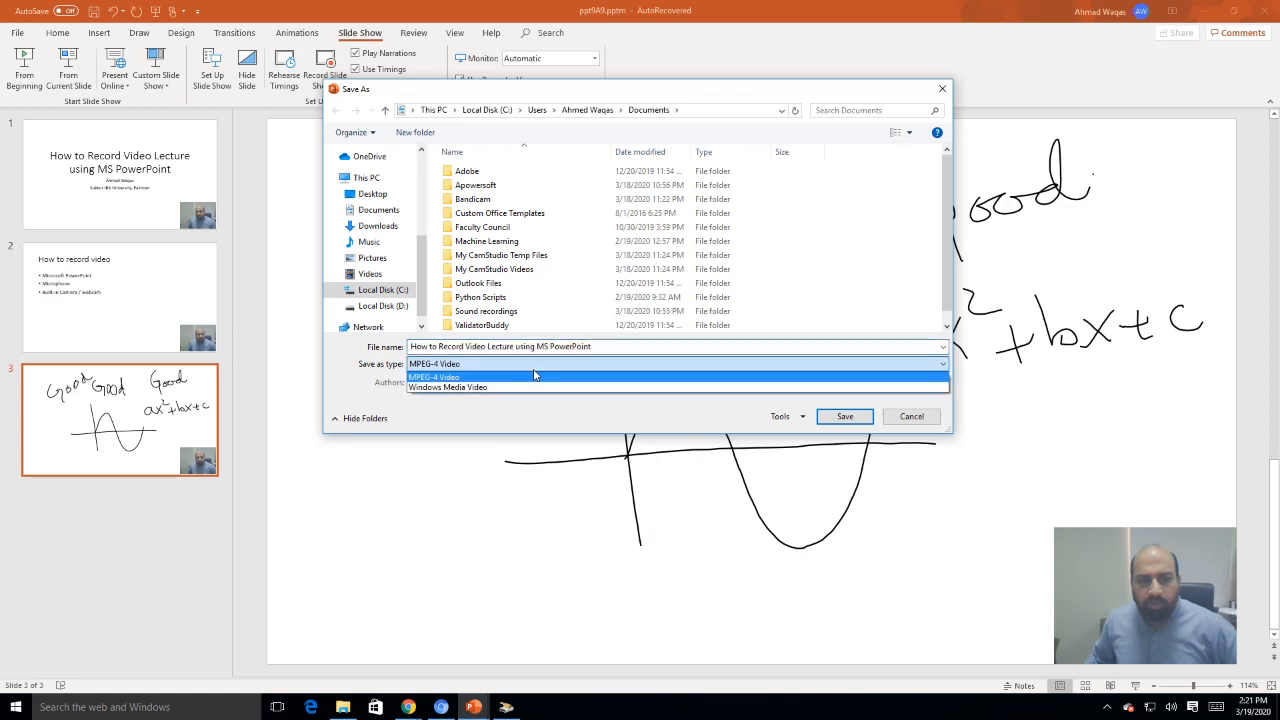
left_click(534, 368)
left_click(845, 417)
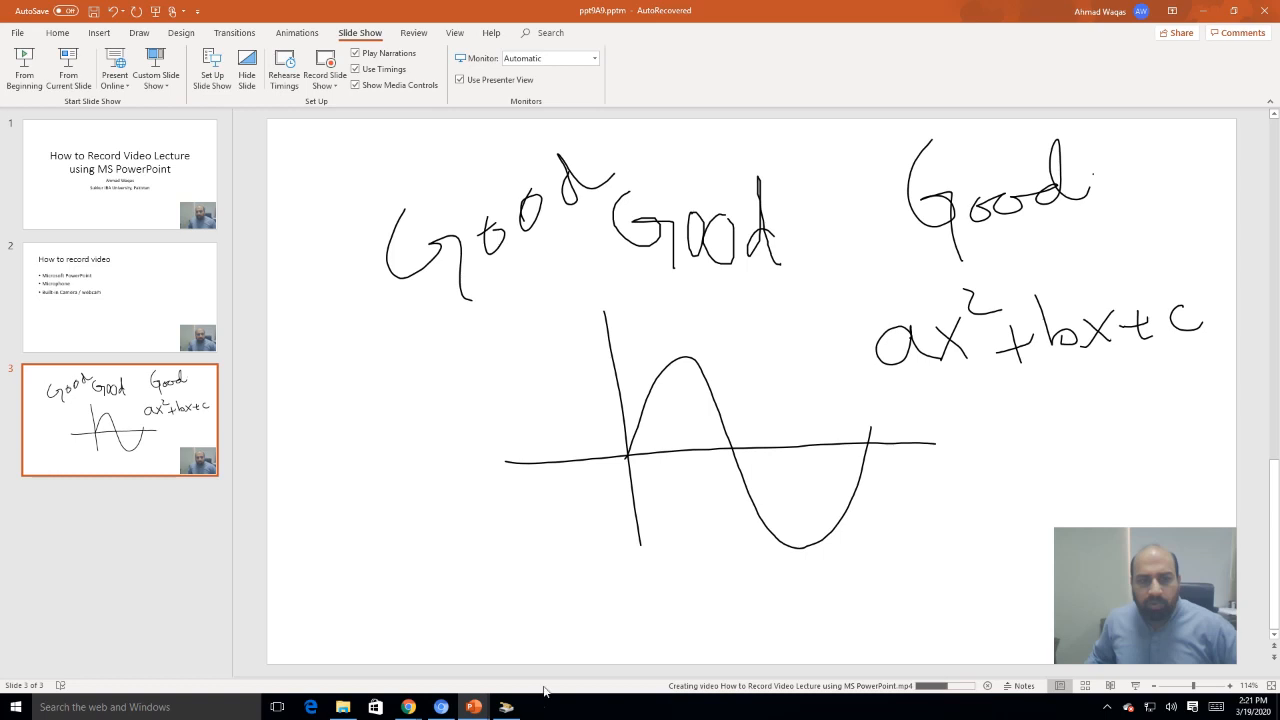
Switch to File Explorer, locate the exported MP4 in the Documents folder, and minimize the window
left_click(343, 707)
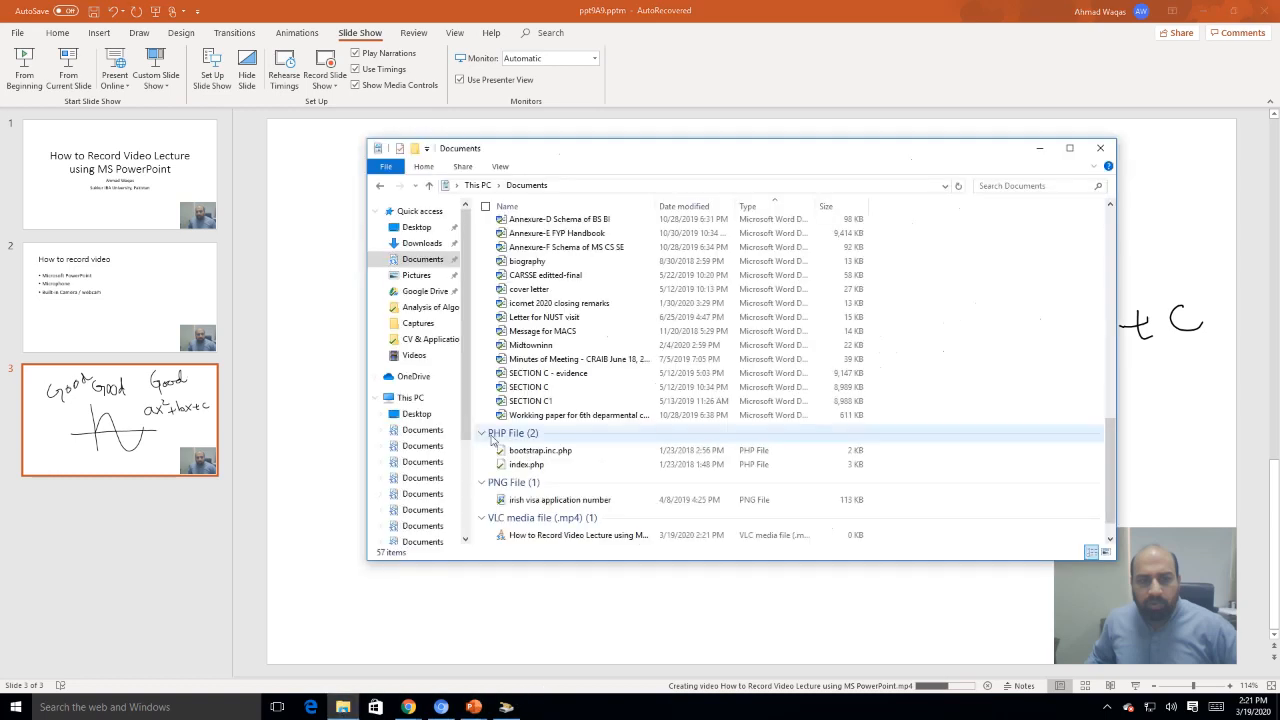
scroll(492, 440, "down", 1)
left_click(512, 500)
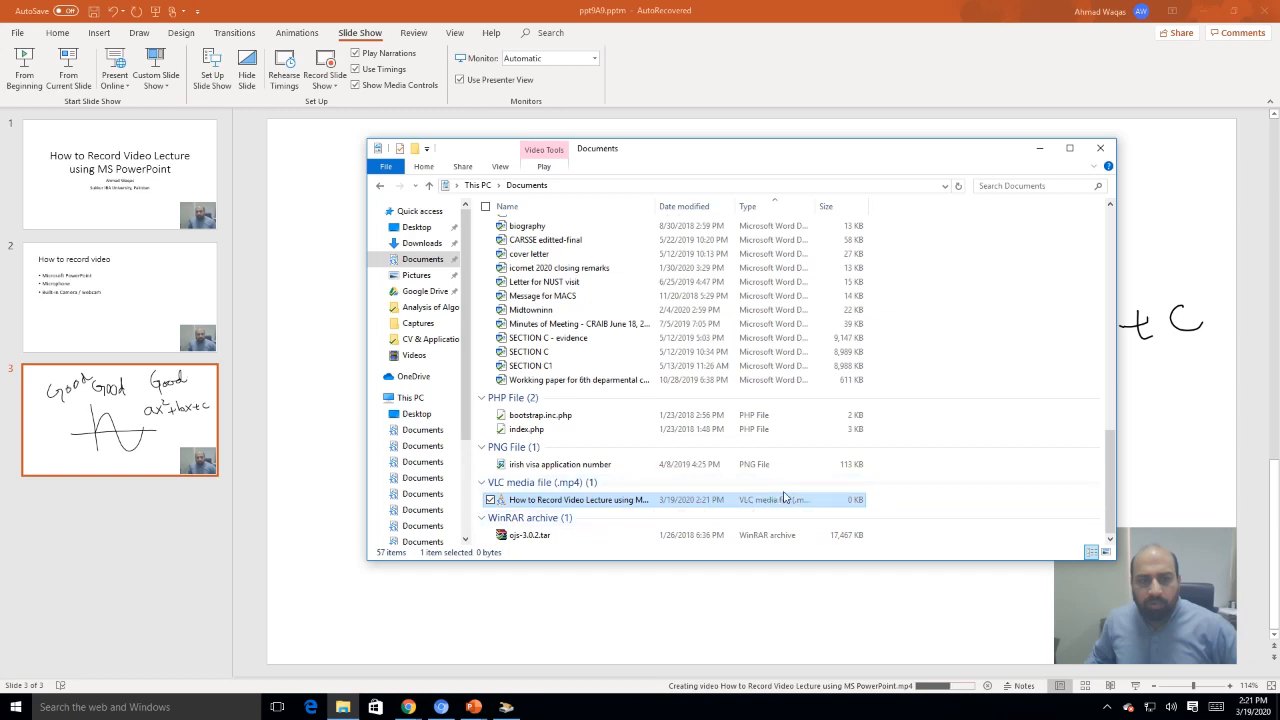
left_click(1040, 148)
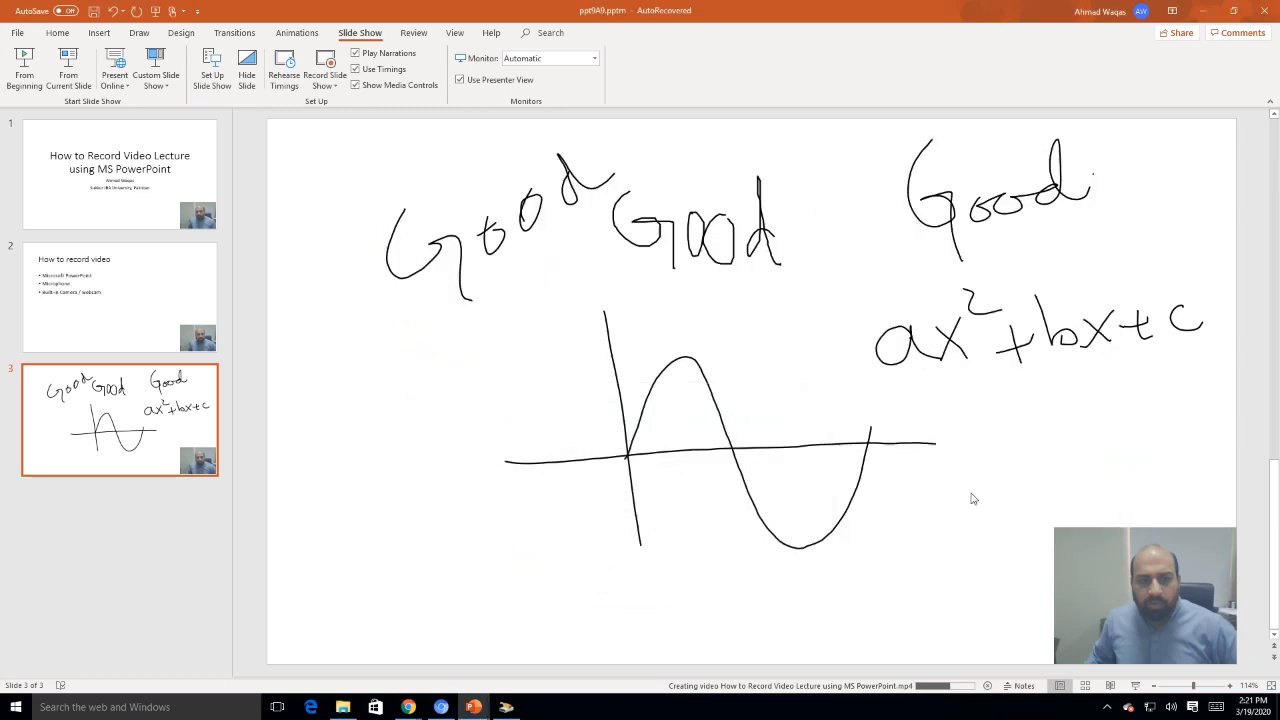